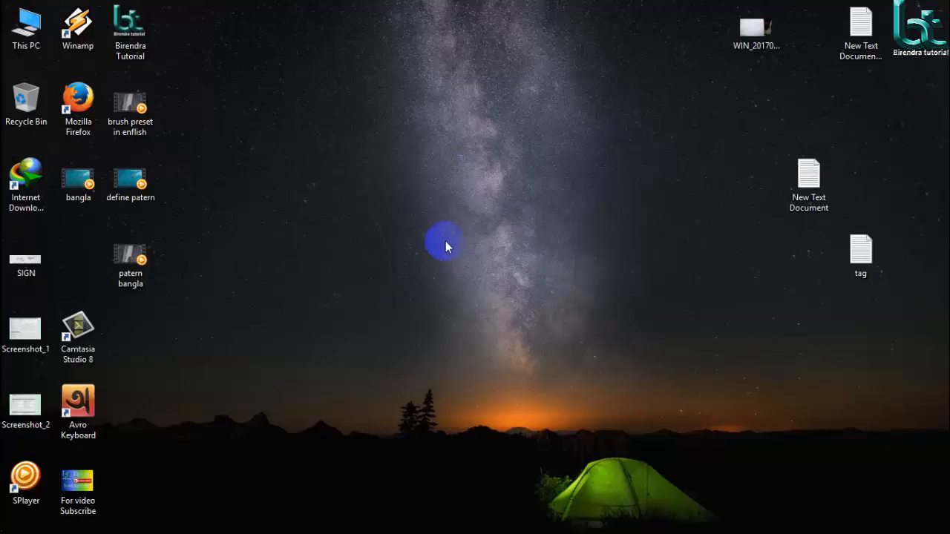
Switch to Photoshop and create a new 1000 × 1000 px RGB document at 72 pixels/inch with a white background.
{"action": "mouse_move", "coordinate": [10, 286]}
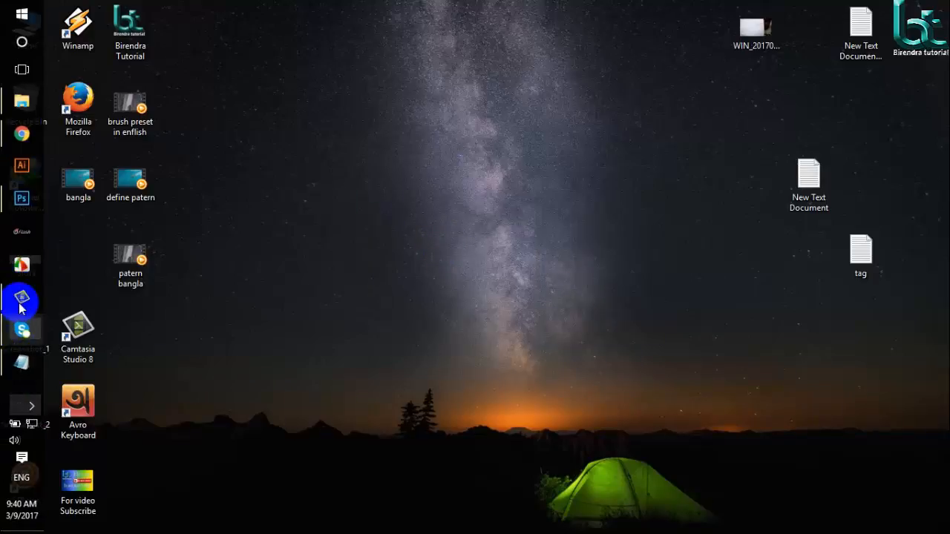
{"action": "left_click", "coordinate": [21, 198]}
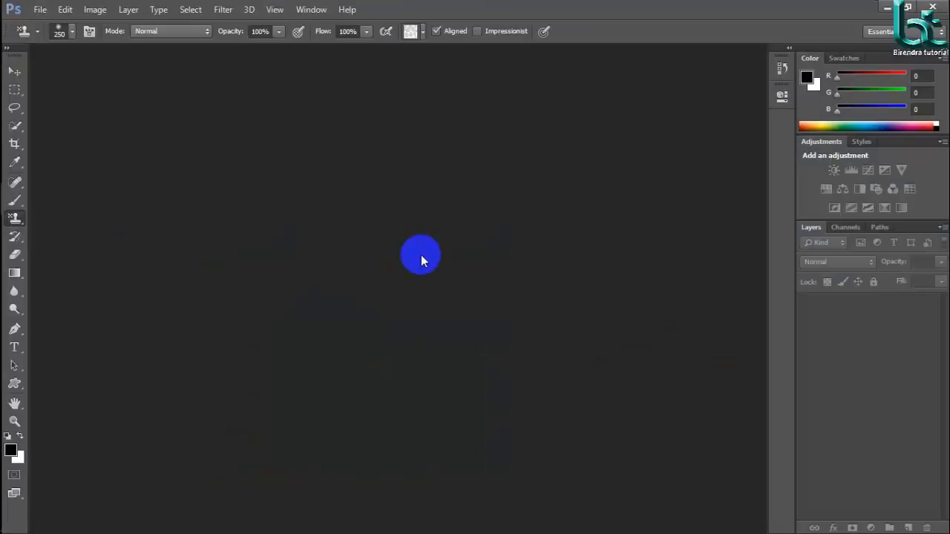
{"action": "key", "text": "ctrl+n"}
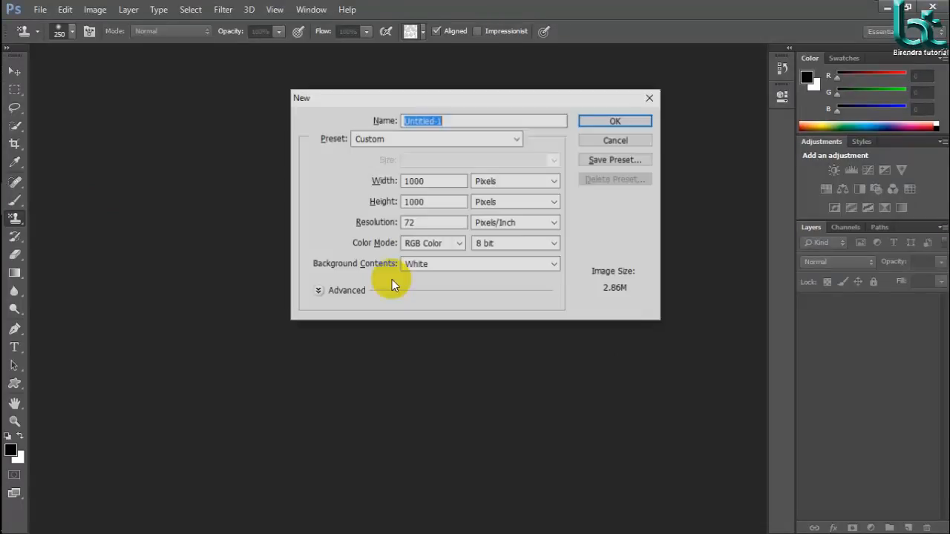
{"action": "left_click", "coordinate": [625, 123]}
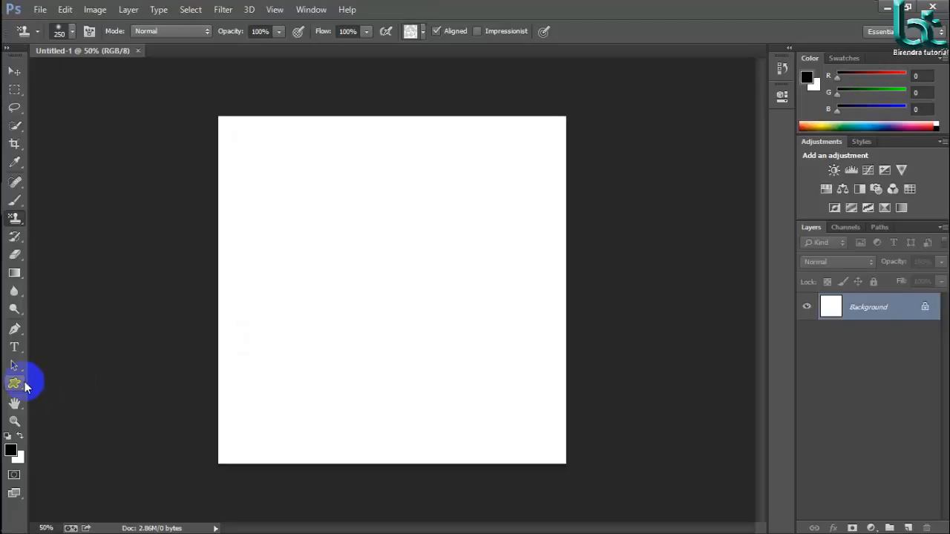
Activate the Custom Shape tool and choose the fleur-de-lis shape.
{"action": "left_click_drag", "start_coordinate": [25, 383], "coordinate": [64, 448]}
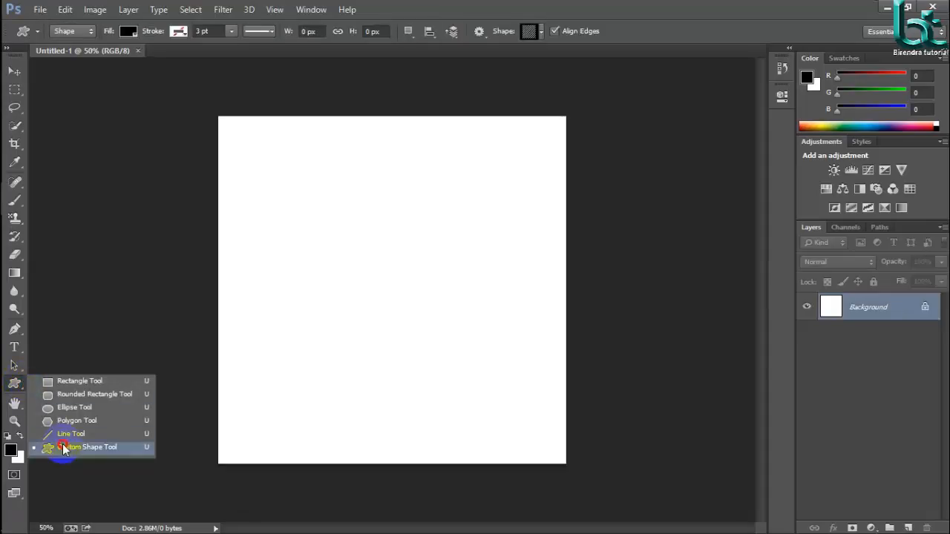
{"action": "left_click", "coordinate": [529, 31]}
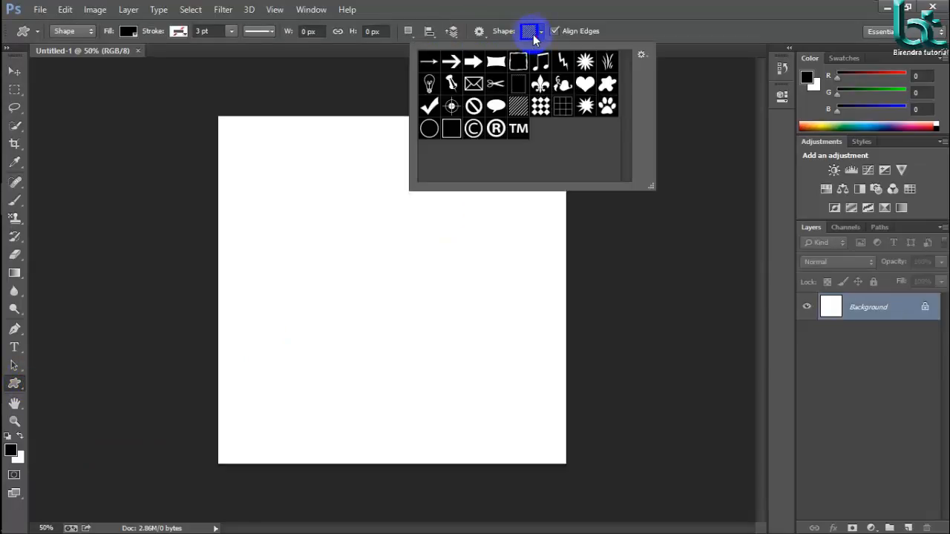
{"action": "double_click", "coordinate": [540, 84]}
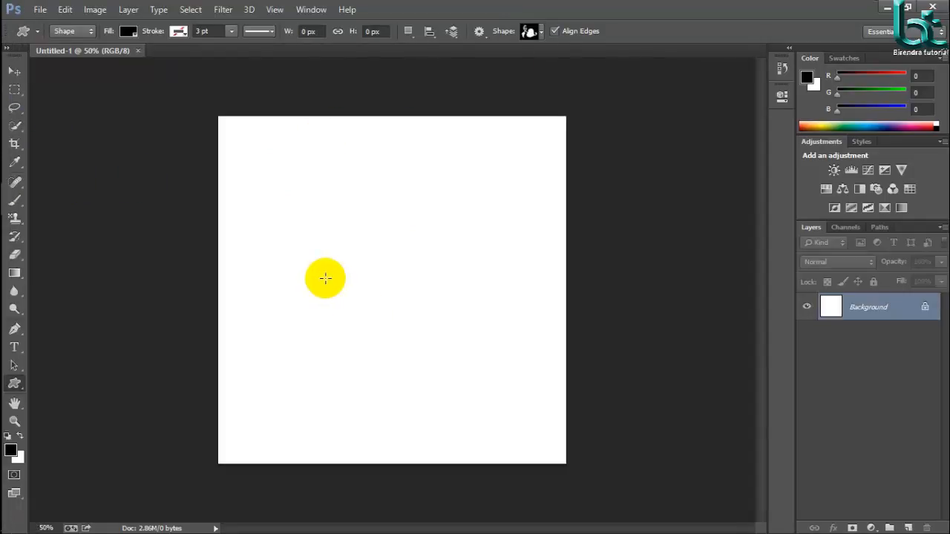
{"action": "key", "text": "period"}
{"action": "key", "text": "period"}
{"action": "key", "text": "period"}
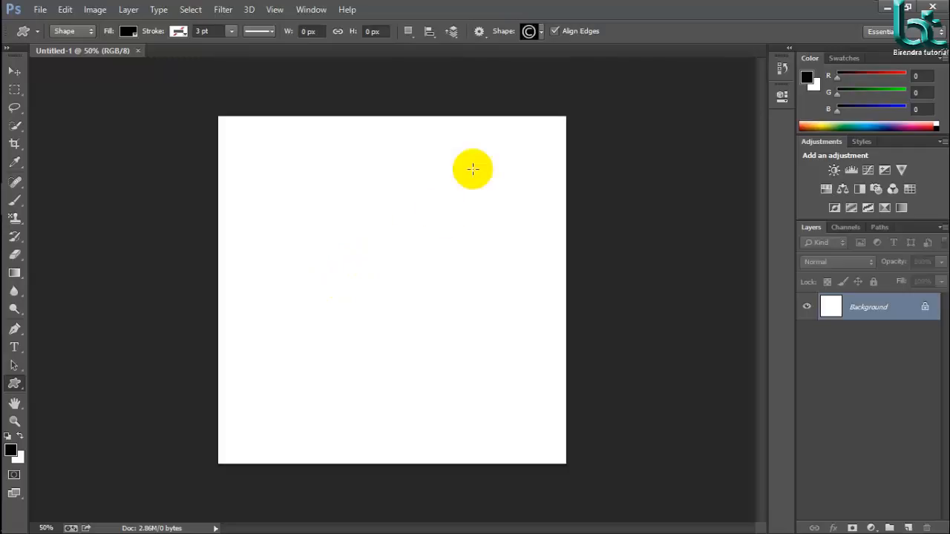
{"action": "left_click", "coordinate": [537, 32]}
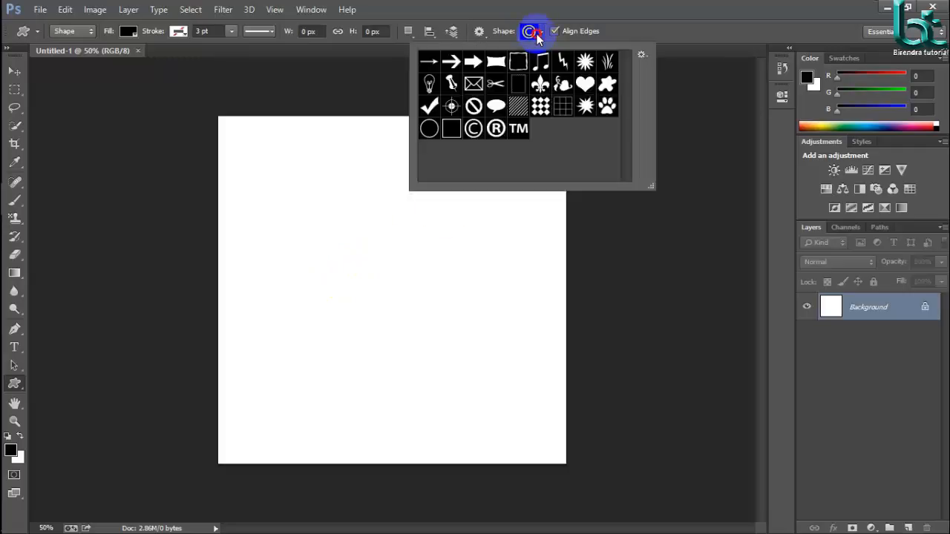
{"action": "double_click", "coordinate": [529, 84]}
Draw five black fleur-de-lis shapes of different sizes on the canvas, from about 142 × 154 px to 242 × 296 px.
{"action": "left_click_drag", "start_coordinate": [338, 186], "coordinate": [387, 239]}
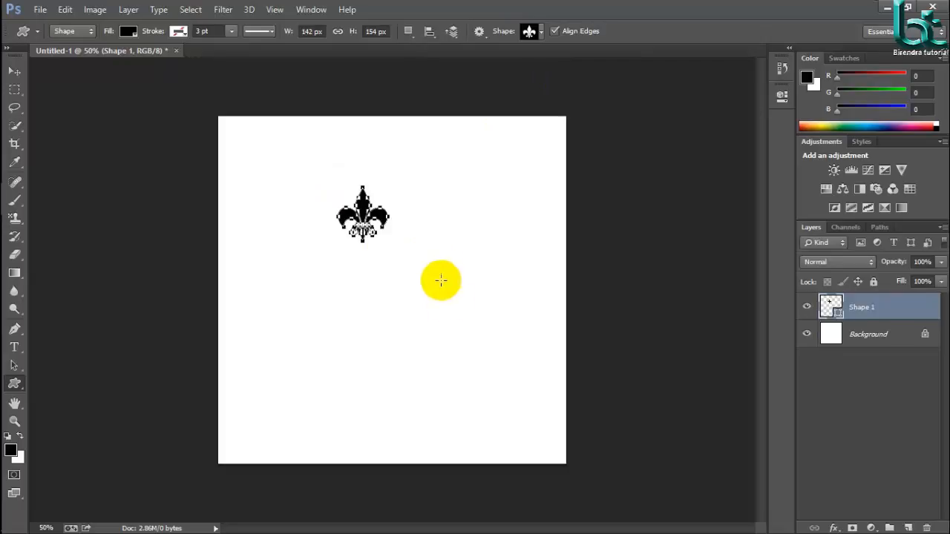
{"action": "left_click_drag", "start_coordinate": [415, 199], "coordinate": [479, 273]}
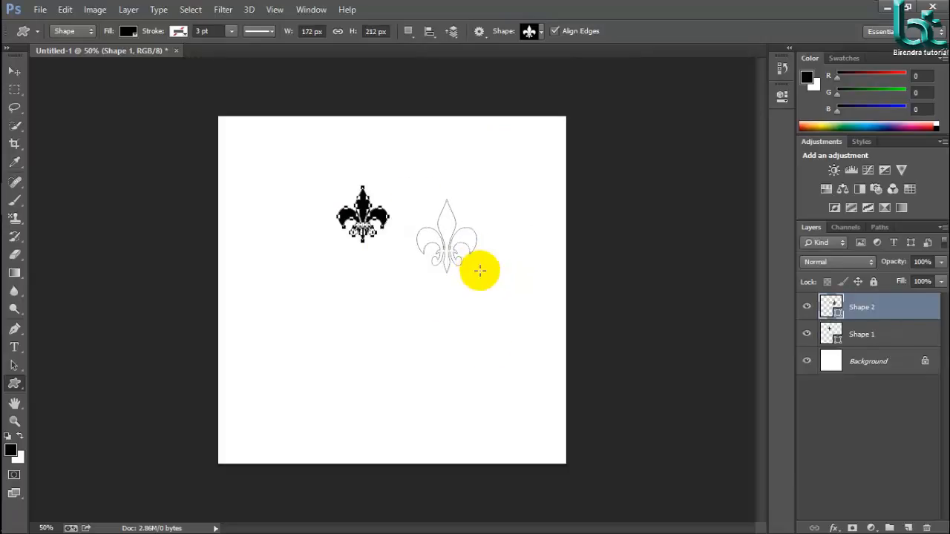
{"action": "left_click_drag", "start_coordinate": [325, 282], "coordinate": [386, 397]}
{"action": "left_click_drag", "start_coordinate": [305, 312], "coordinate": [339, 304]}
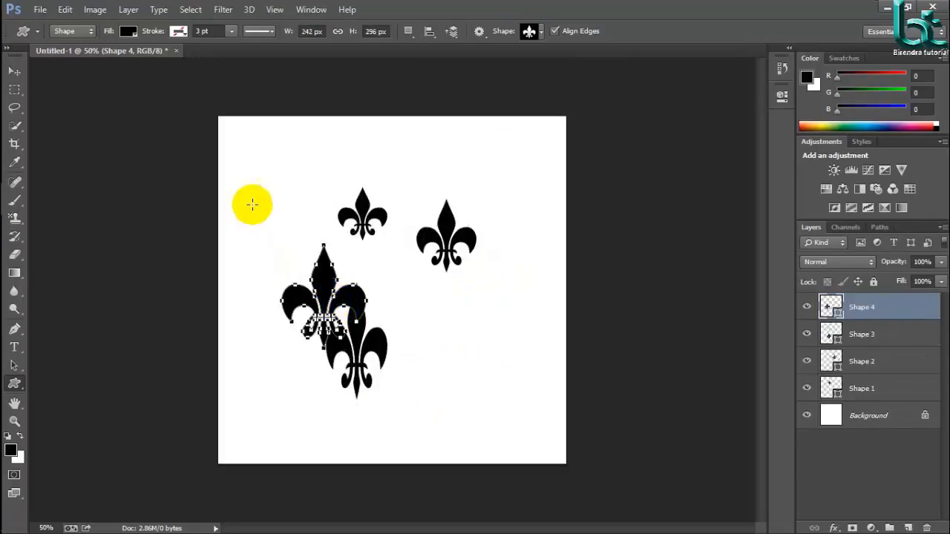
{"action": "left_click_drag", "start_coordinate": [250, 201], "coordinate": [316, 255]}
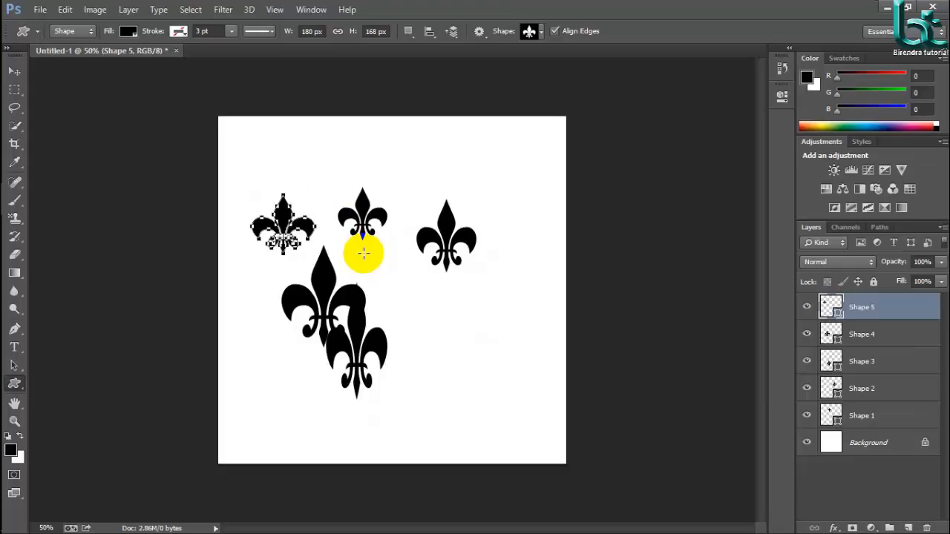
Undo all the drawn fleur-de-lis shapes back to the blank canvas.
{"action": "key", "text": "ctrl+z"}
{"action": "key", "text": "ctrl+z"}
{"action": "key", "text": "ctrl+z"}
{"action": "key", "text": "ctrl+z"}
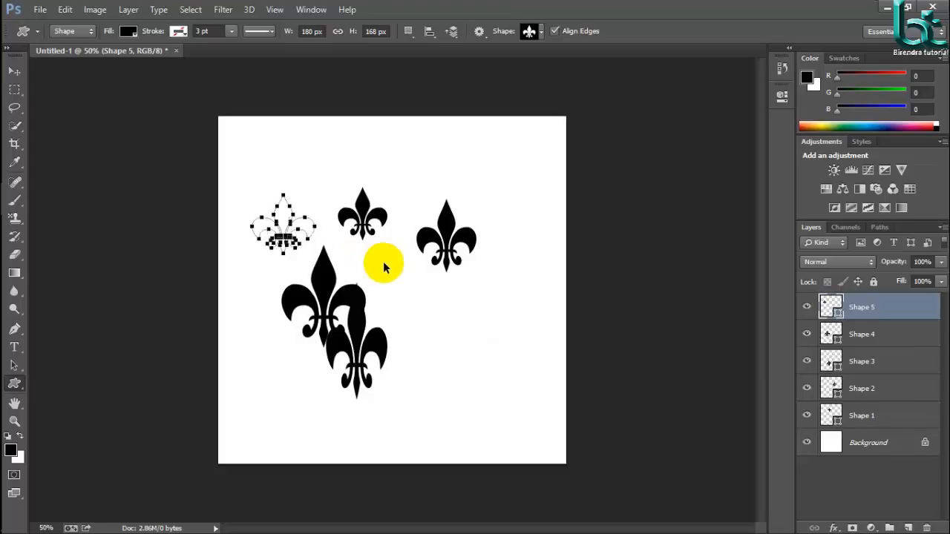
{"action": "key", "text": "ctrl+alt+z"}
{"action": "key", "text": "ctrl+alt+z"}
{"action": "key", "text": "ctrl+alt+z"}
{"action": "key", "text": "ctrl+alt+z"}
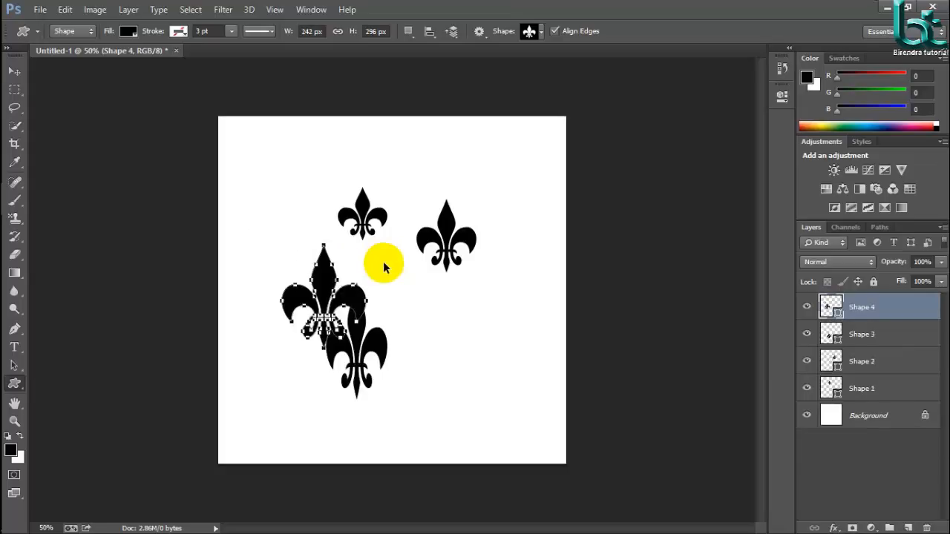
{"action": "key", "text": "ctrl+alt+z"}
{"action": "key", "text": "ctrl+alt+z"}
{"action": "key", "text": "ctrl+alt+z"}
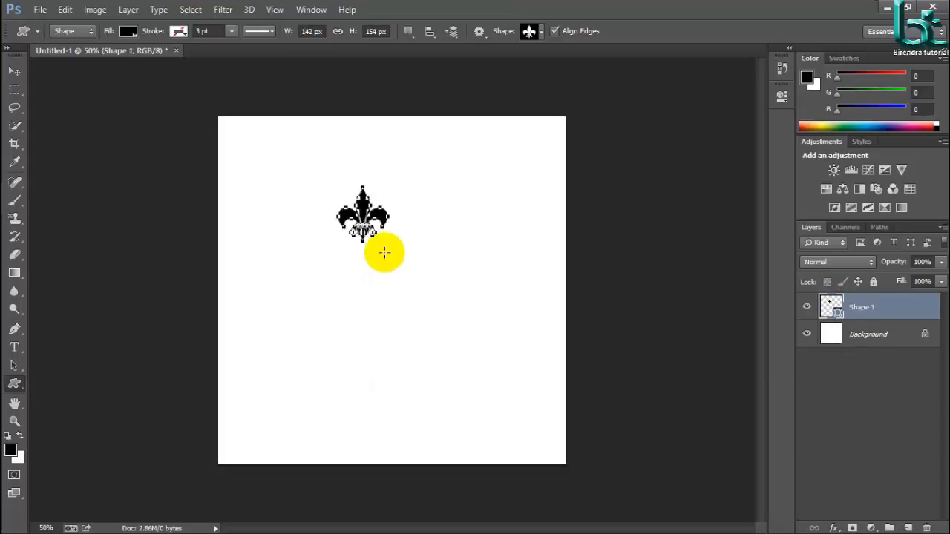
{"action": "key", "text": "ctrl+alt+z"}
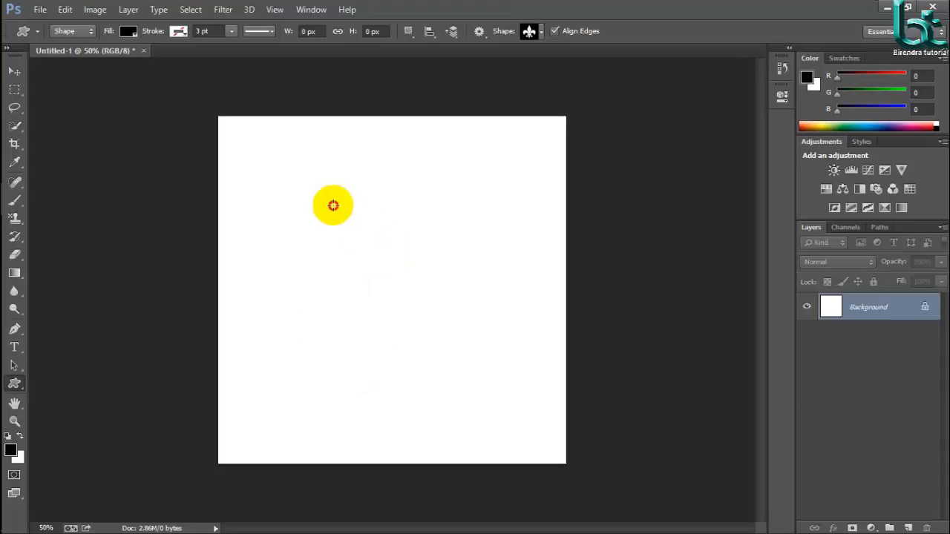
Draw one fleur-de-lis about 250 × 322 px near the canvas centre and define it as a brush preset named "brush 1".
{"action": "left_click_drag", "start_coordinate": [328, 203], "coordinate": [418, 315]}
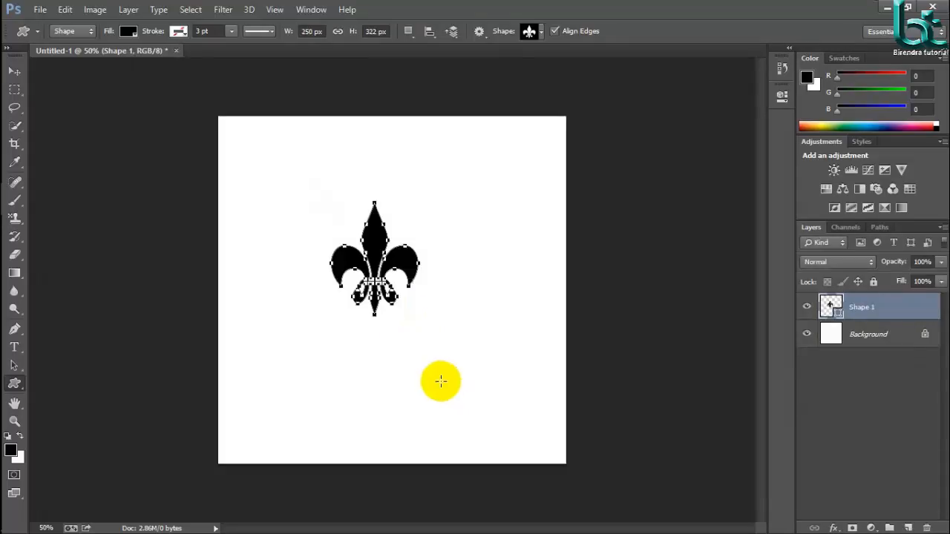
{"action": "key", "text": "Return"}
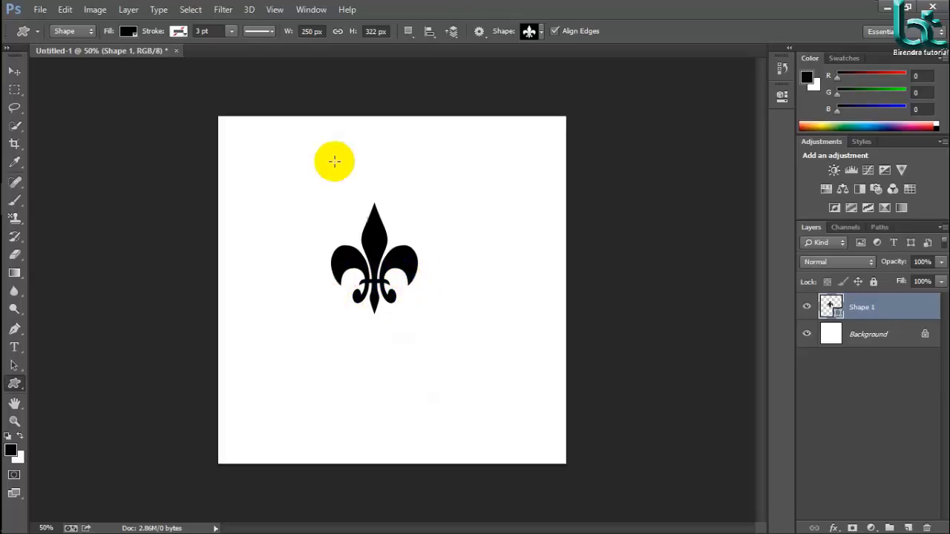
{"action": "left_click", "coordinate": [64, 9]}
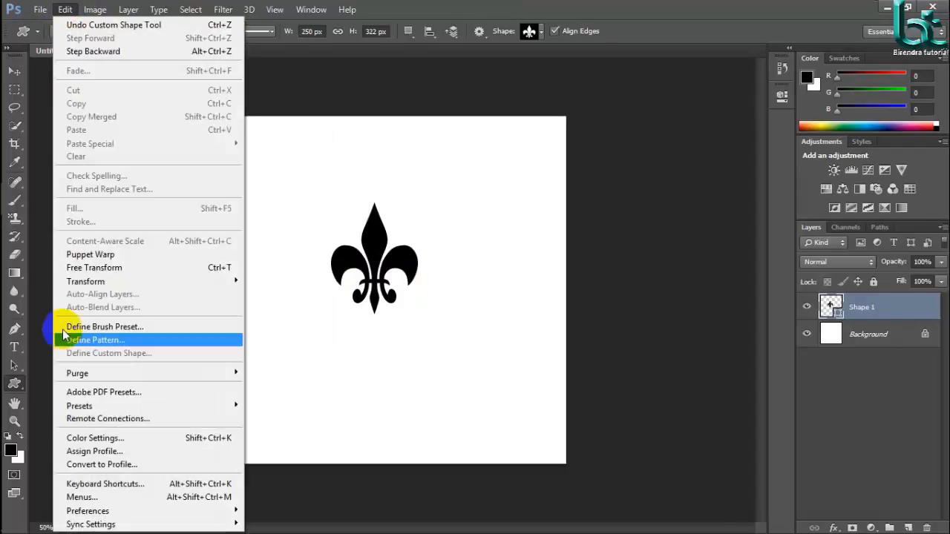
{"action": "left_click", "coordinate": [125, 329]}
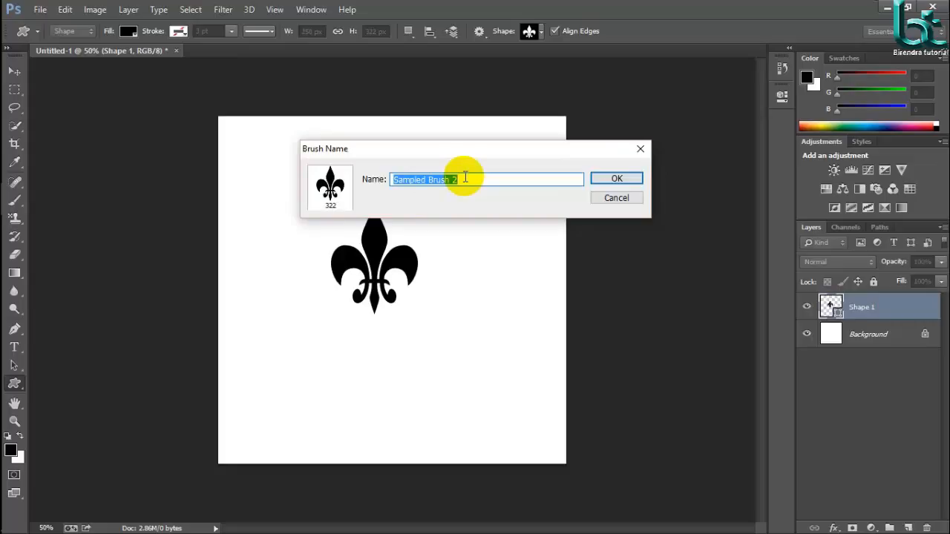
{"action": "type", "text": "bru"}
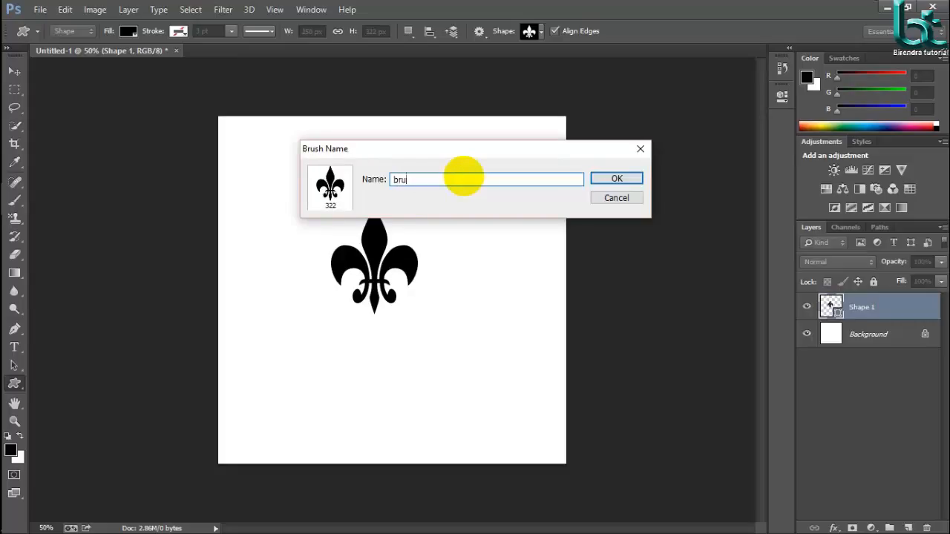
{"action": "type", "text": "sh 1"}
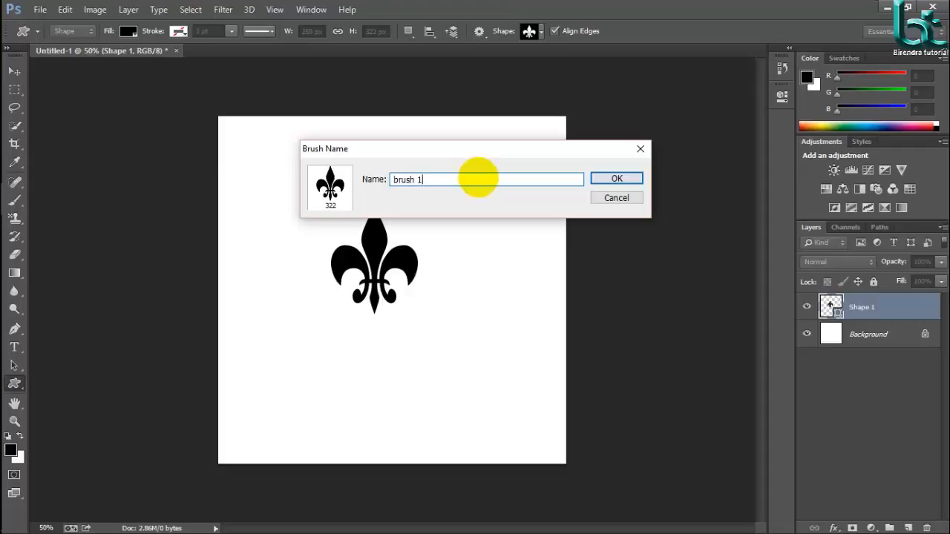
{"action": "left_click", "coordinate": [623, 179]}
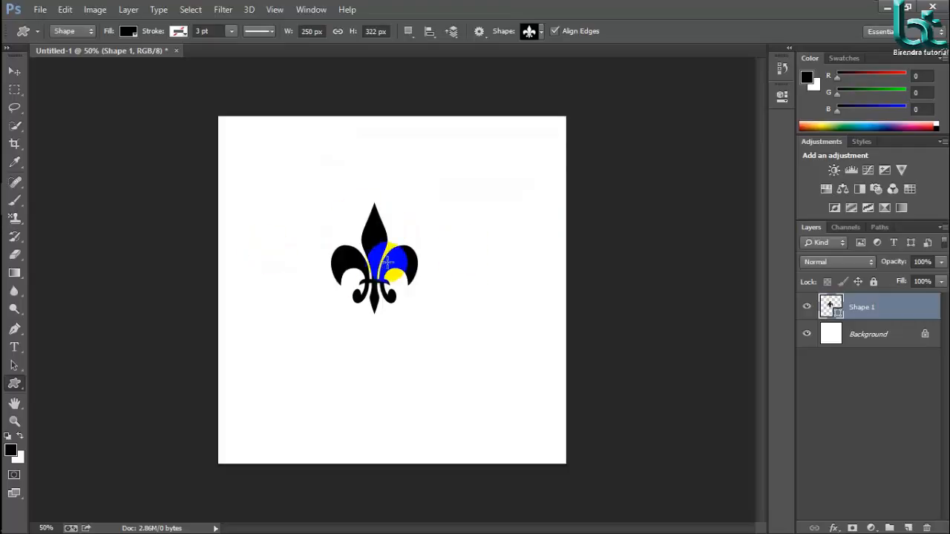
Activate the Brush tool and select the 322 px fleur-de-lis brush at the end of the brush presets.
{"action": "left_click", "coordinate": [14, 201]}
{"action": "right_click", "coordinate": [12, 201]}
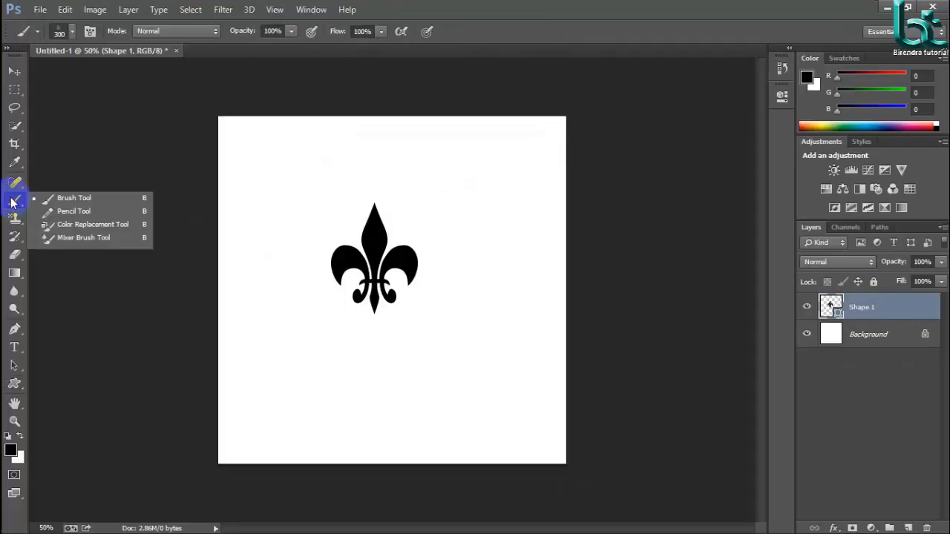
{"action": "left_click", "coordinate": [12, 201]}
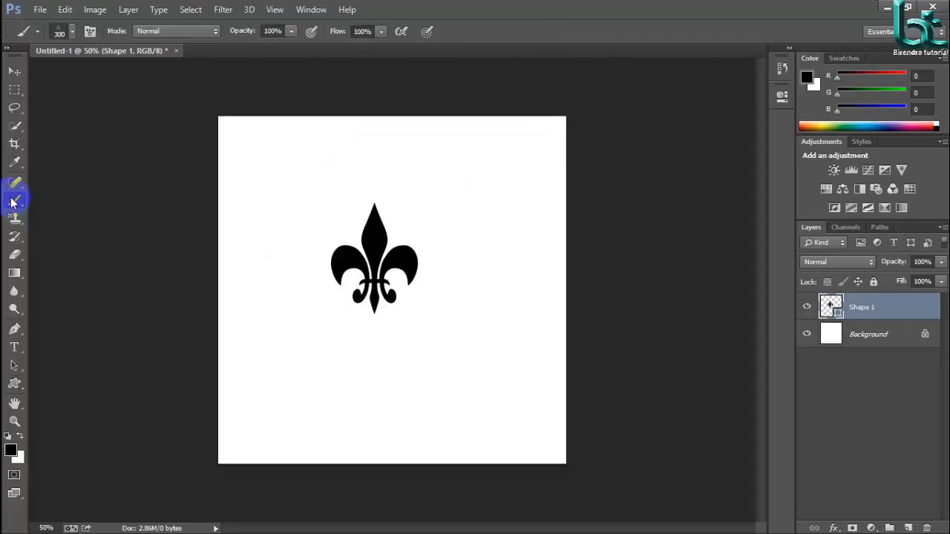
{"action": "left_click", "coordinate": [71, 31]}
{"action": "left_click_drag", "start_coordinate": [155, 148], "coordinate": [158, 207]}
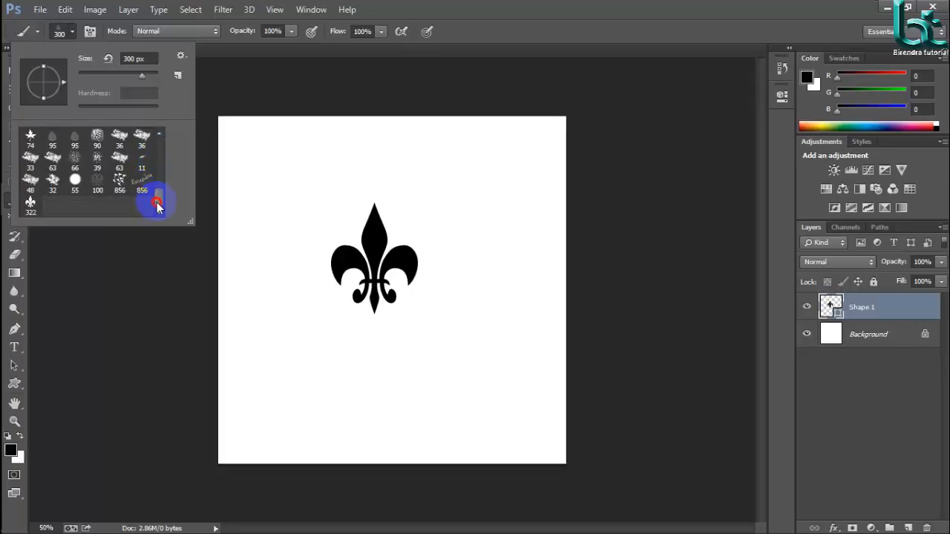
{"action": "left_click", "coordinate": [30, 205]}
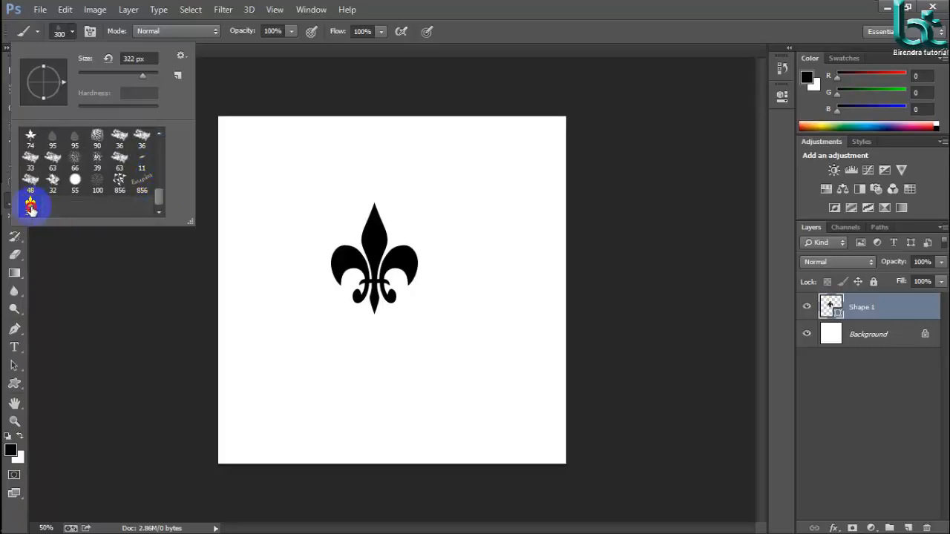
{"action": "left_click", "coordinate": [503, 16]}
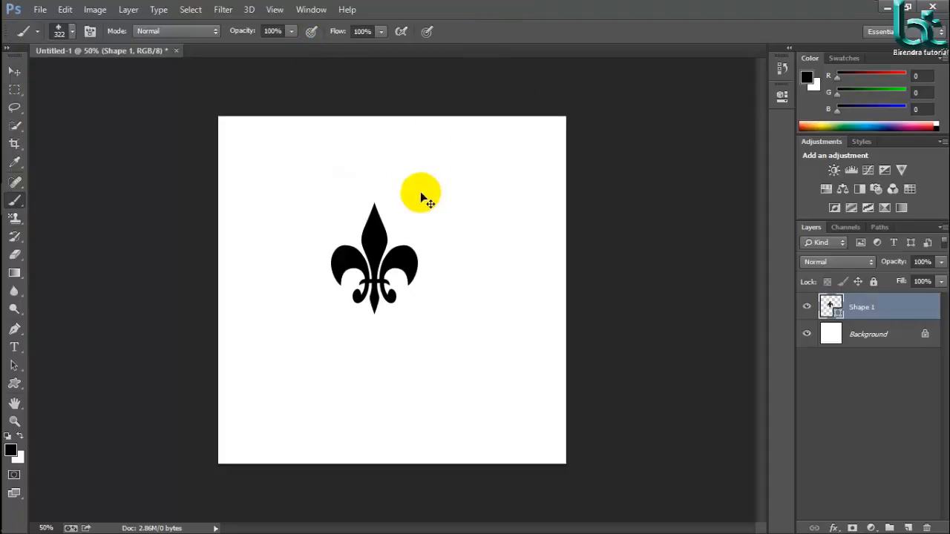
Create a second blank document with the preset new-document settings.
{"action": "key", "text": "ctrl+n"}
{"action": "left_click", "coordinate": [613, 126]}
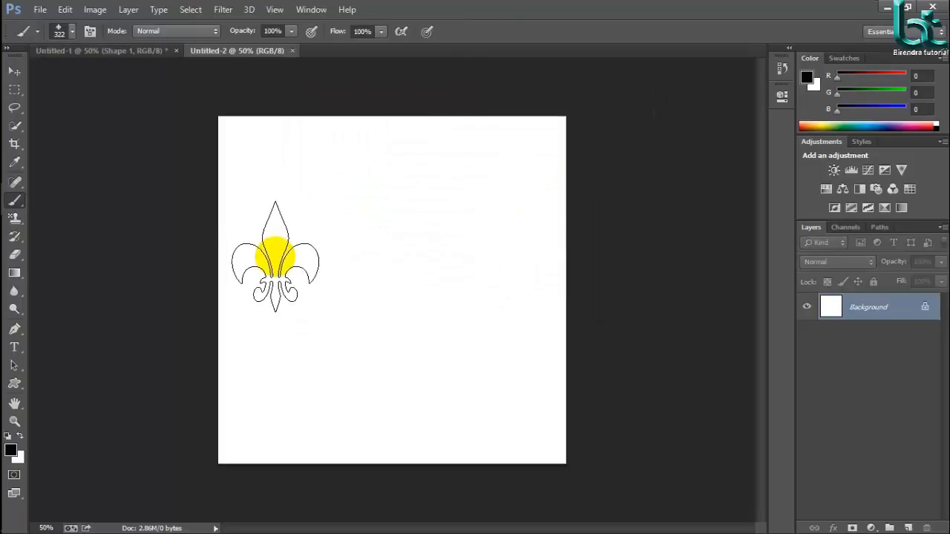
Try out the fleur-de-lis brush with a diagonal stroke and several stamps across the new canvas.
{"action": "mouse_move", "coordinate": [285, 202]}
{"action": "left_mouse_down"}
{"action": "mouse_move", "coordinate": [370, 295]}
{"action": "mouse_move", "coordinate": [414, 318]}
{"action": "left_mouse_up"}
{"action": "left_click", "coordinate": [407, 190]}
{"action": "mouse_move", "coordinate": [408, 189]}
{"action": "left_mouse_down"}
{"action": "mouse_move", "coordinate": [476, 278]}
{"action": "mouse_move", "coordinate": [477, 304]}
{"action": "mouse_move", "coordinate": [440, 357]}
{"action": "mouse_move", "coordinate": [303, 296]}
{"action": "mouse_move", "coordinate": [309, 219]}
{"action": "mouse_move", "coordinate": [339, 178]}
{"action": "left_mouse_up"}
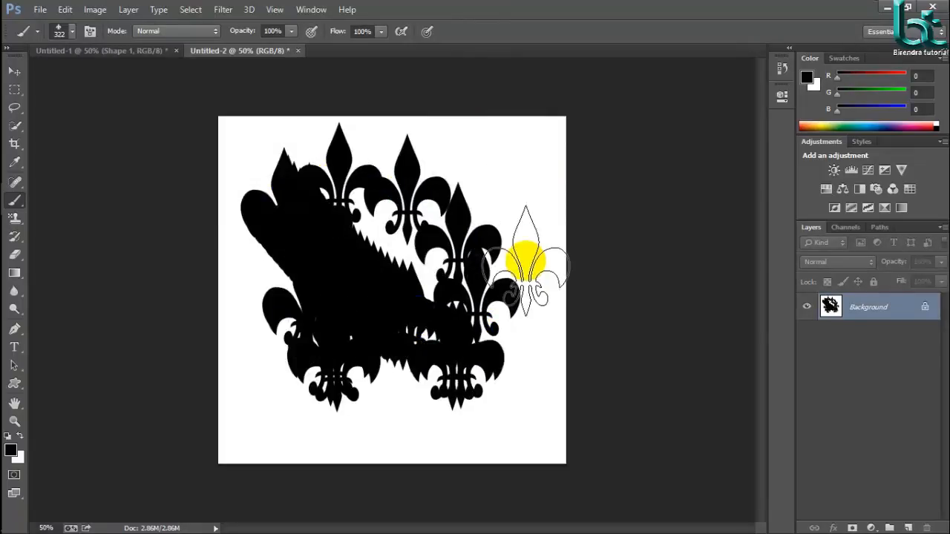
Undo all the test brush strokes on the second document.
{"action": "key", "text": "ctrl+z"}
{"action": "key", "text": "ctrl+alt+z"}
{"action": "key", "text": "ctrl+alt+z"}
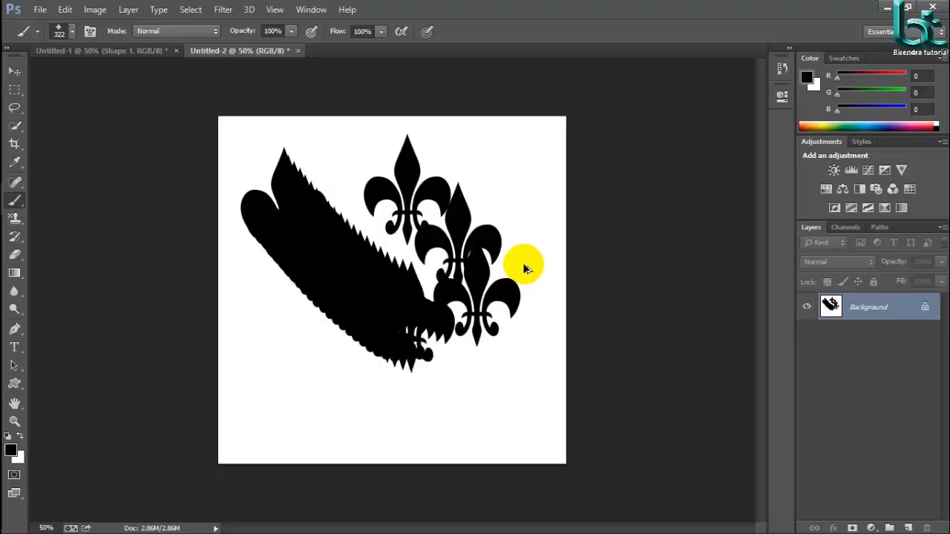
{"action": "key", "text": "ctrl+alt+z"}
{"action": "key", "text": "ctrl+alt+z"}
{"action": "key", "text": "ctrl+alt+z"}
{"action": "key", "text": "ctrl+alt+z"}
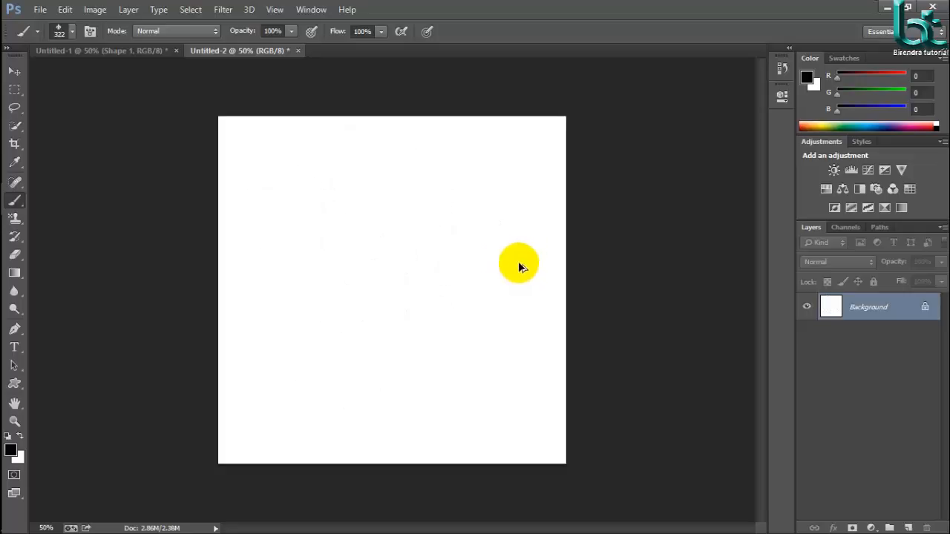
Stamp two separate fleur-de-lis marks, one in the canvas's upper-left corner and one diagonally below it.
{"action": "left_click", "coordinate": [273, 174]}
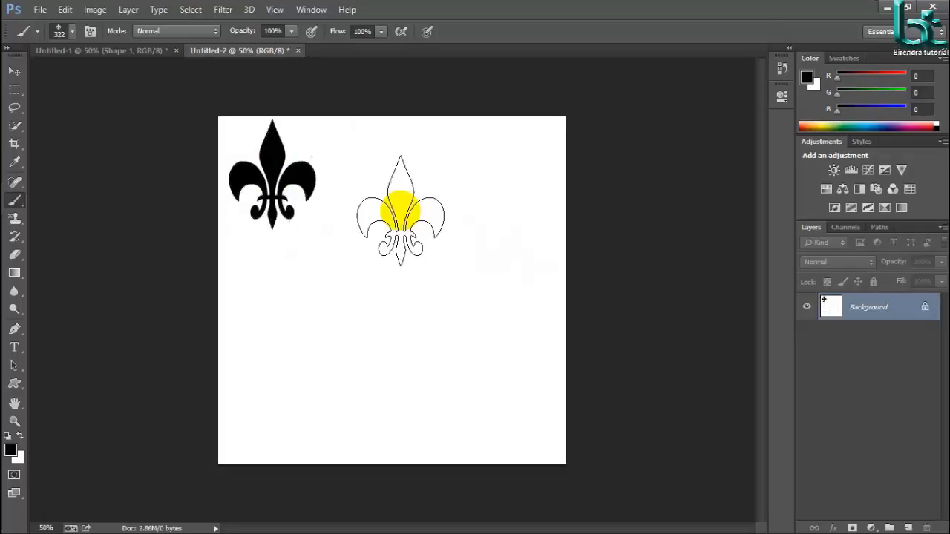
{"action": "left_click", "coordinate": [354, 242]}
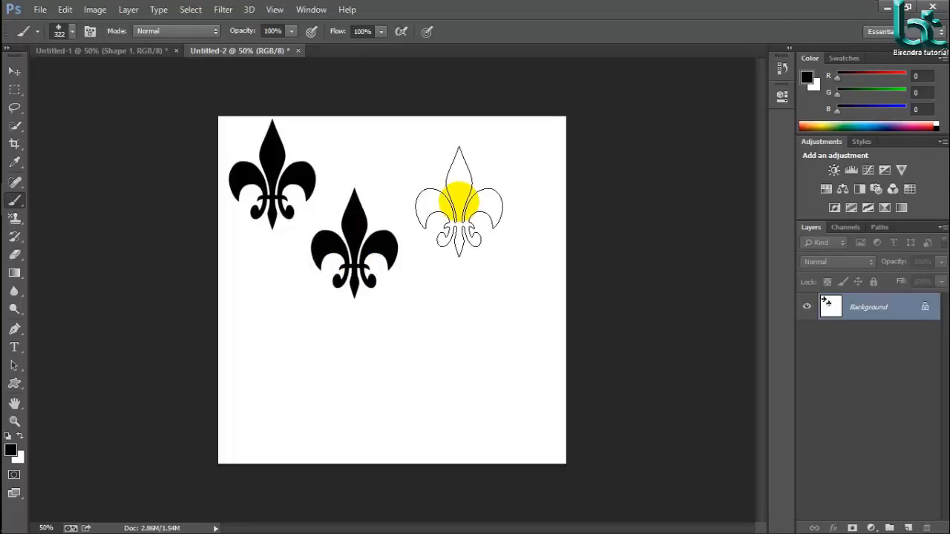
Reduce the fleur-de-lis brush size to 90 px.
{"action": "key", "text": "bracketleft"}
{"action": "key", "text": "bracketleft"}
{"action": "key", "text": "bracketleft"}
{"action": "key", "text": "bracketleft"}
{"action": "key", "text": "bracketleft"}
{"action": "key", "text": "bracketleft"}
{"action": "key", "text": "bracketleft"}
{"action": "key", "text": "bracketleft"}
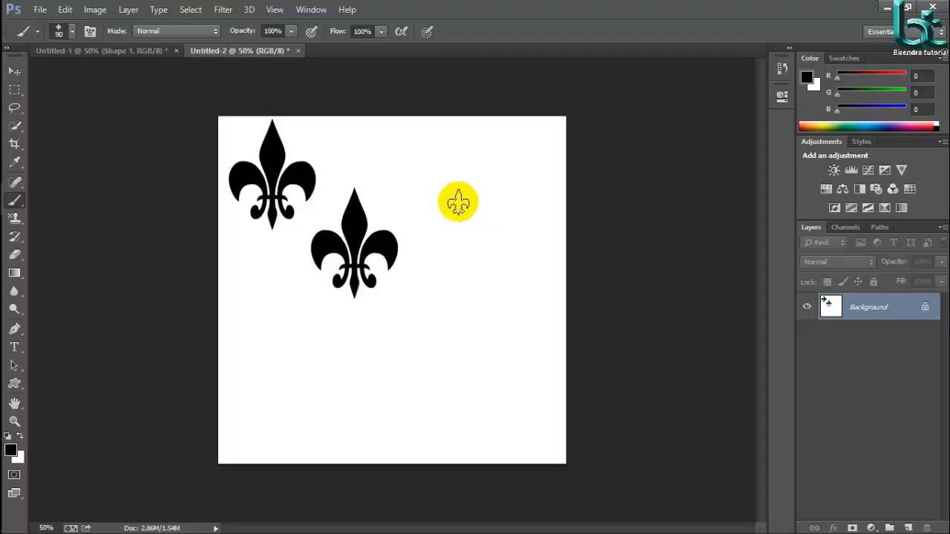
Enlarge the fleur-de-lis brush over several size increments, and shrink it again to 125 px.
{"action": "key", "text": "bracketright"}
{"action": "key", "text": "bracketright"}
{"action": "key", "text": "bracketright"}
{"action": "key", "text": "bracketright"}
{"action": "key", "text": "bracketright"}
{"action": "key", "text": "bracketright"}
{"action": "key", "text": "bracketright"}
{"action": "key", "text": "bracketright"}
{"action": "key", "text": "bracketleft"}
{"action": "key", "text": "bracketleft"}
{"action": "key", "text": "bracketleft"}
{"action": "key", "text": "bracketleft"}
{"action": "key", "text": "bracketleft"}
{"action": "key", "text": "bracketleft"}
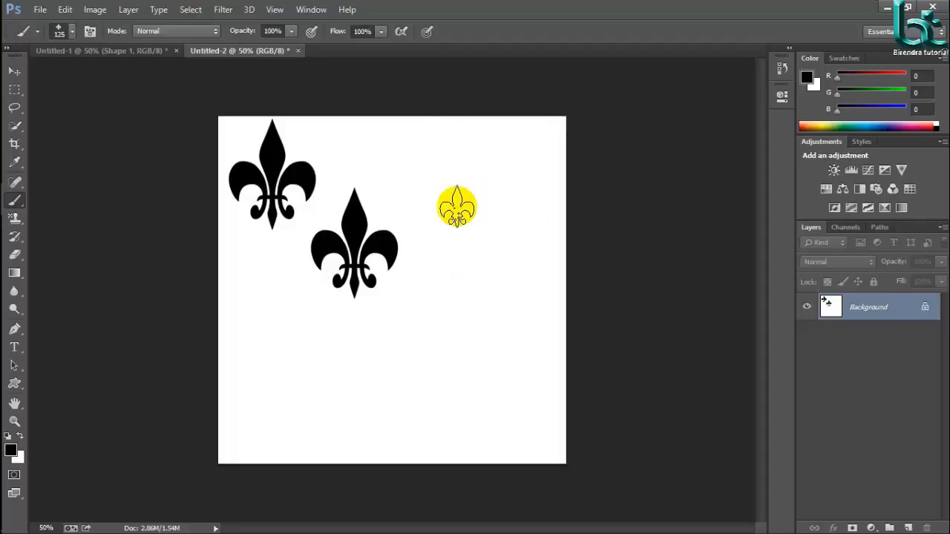
Try the fleur-de-lis brush at 400 px, and bring its size down to 200 px.
{"action": "key", "text": "bracketright"}
{"action": "key", "text": "bracketright"}
{"action": "key", "text": "bracketright"}
{"action": "key", "text": "bracketright"}
{"action": "key", "text": "bracketright"}
{"action": "key", "text": "bracketright"}
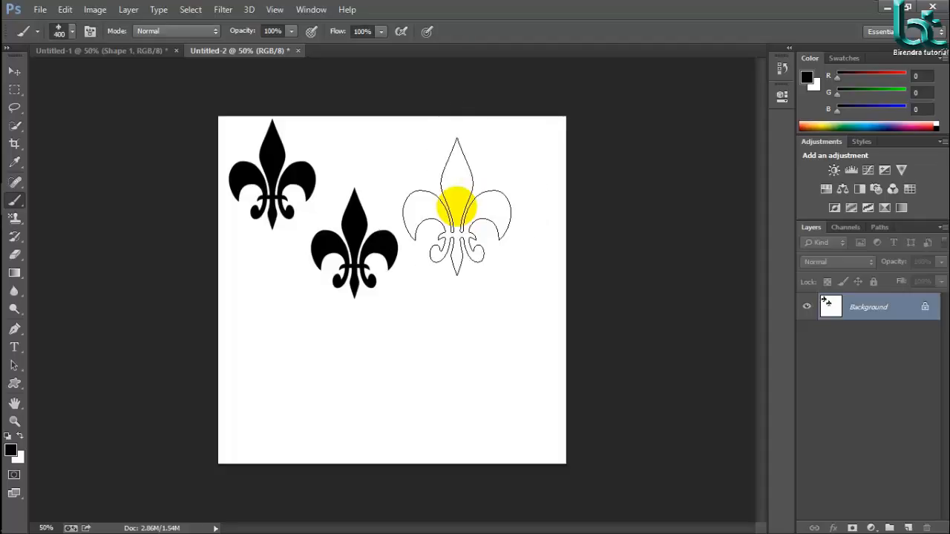
{"action": "key", "text": "bracketleft"}
{"action": "key", "text": "bracketleft"}
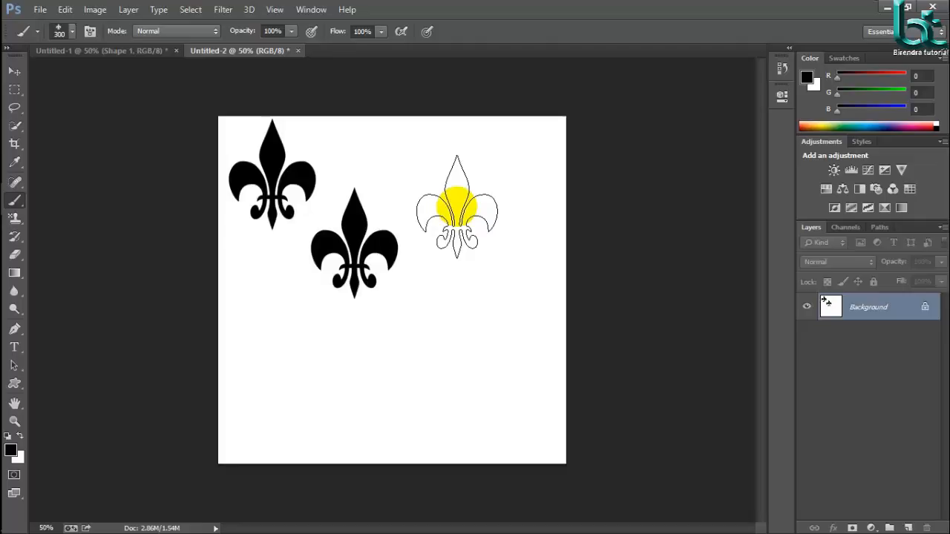
{"action": "key", "text": "bracketleft"}
{"action": "key", "text": "bracketleft"}
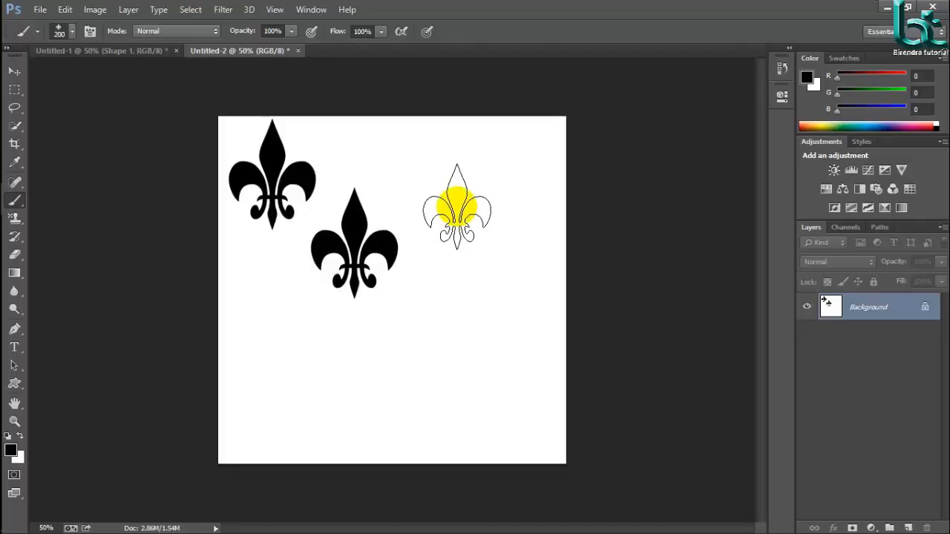
Enlarge the brush to 600 px and stamp two large fleur-de-lis marks, one right of the canvas centre and one in its lower-left area.
{"action": "key", "text": "bracketright"}
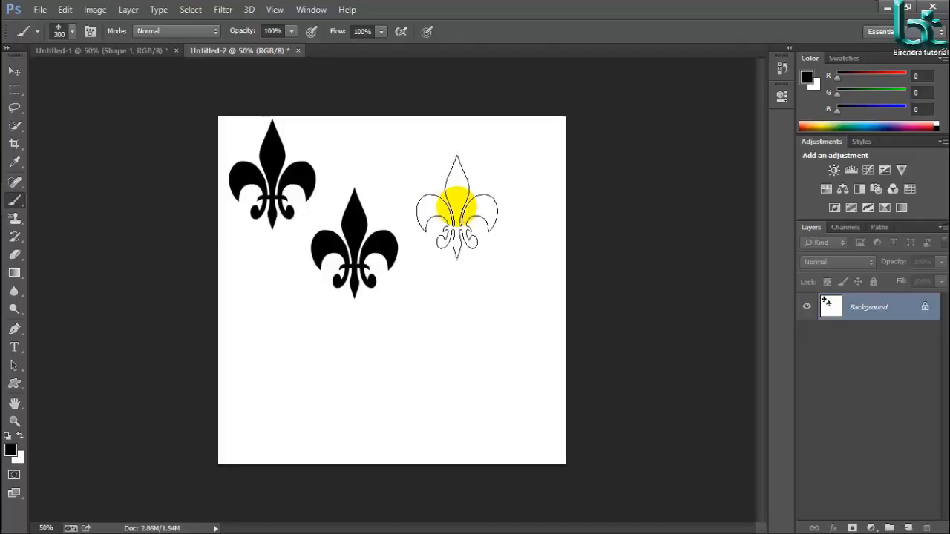
{"action": "key", "text": "bracketright"}
{"action": "key", "text": "bracketright"}
{"action": "key", "text": "bracketright"}
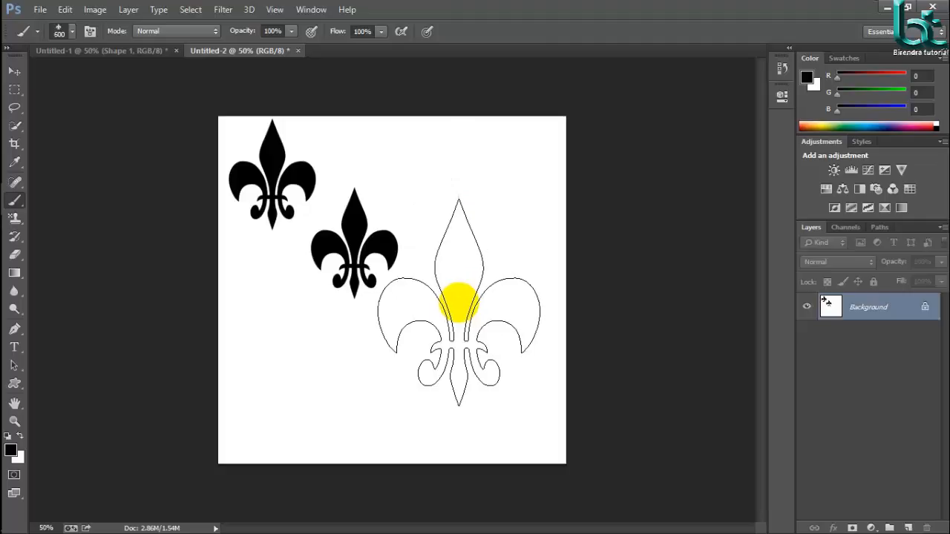
{"action": "left_click", "coordinate": [461, 301]}
{"action": "left_click", "coordinate": [297, 347]}
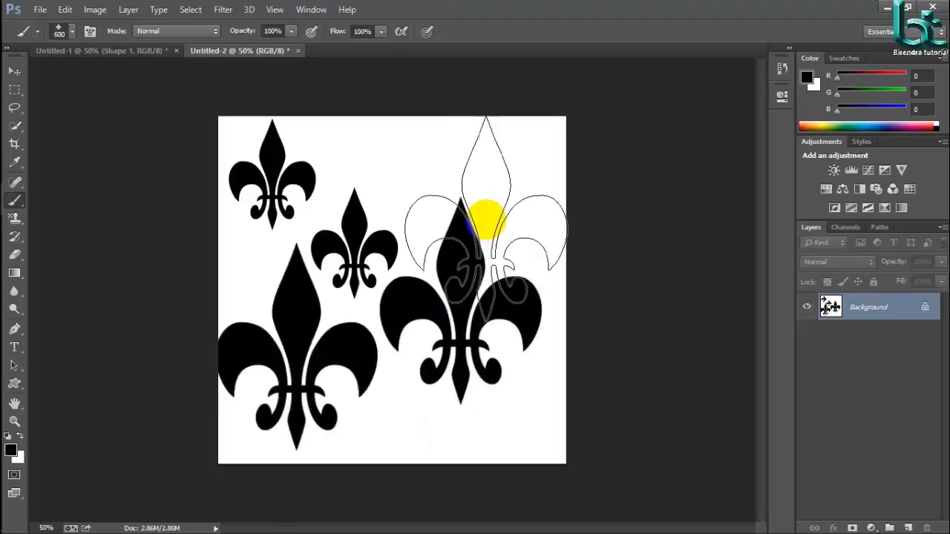
Reduce the brush to 175 px and stamp two small fleur-de-lis marks side by side above the large mark on the canvas's right half.
{"action": "key", "text": "bracketleft"}
{"action": "key", "text": "bracketleft"}
{"action": "key", "text": "bracketleft"}
{"action": "key", "text": "bracketleft"}
{"action": "key", "text": "bracketleft"}
{"action": "key", "text": "bracketleft"}
{"action": "key", "text": "bracketleft"}
{"action": "key", "text": "bracketleft"}
{"action": "key", "text": "bracketleft"}
{"action": "key", "text": "bracketleft"}
{"action": "key", "text": "bracketleft"}
{"action": "key", "text": "bracketleft"}
{"action": "key", "text": "bracketleft"}
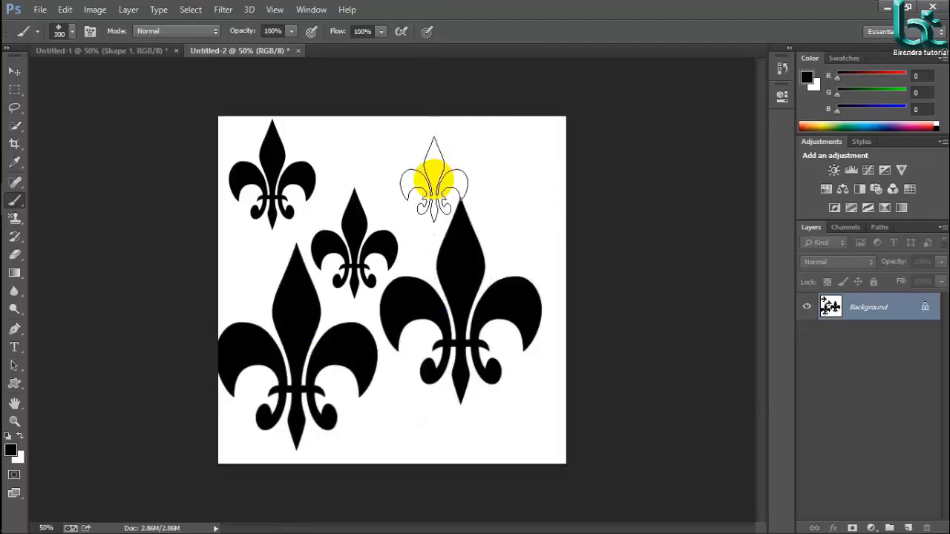
{"action": "left_click", "coordinate": [399, 181]}
{"action": "left_click", "coordinate": [505, 179]}
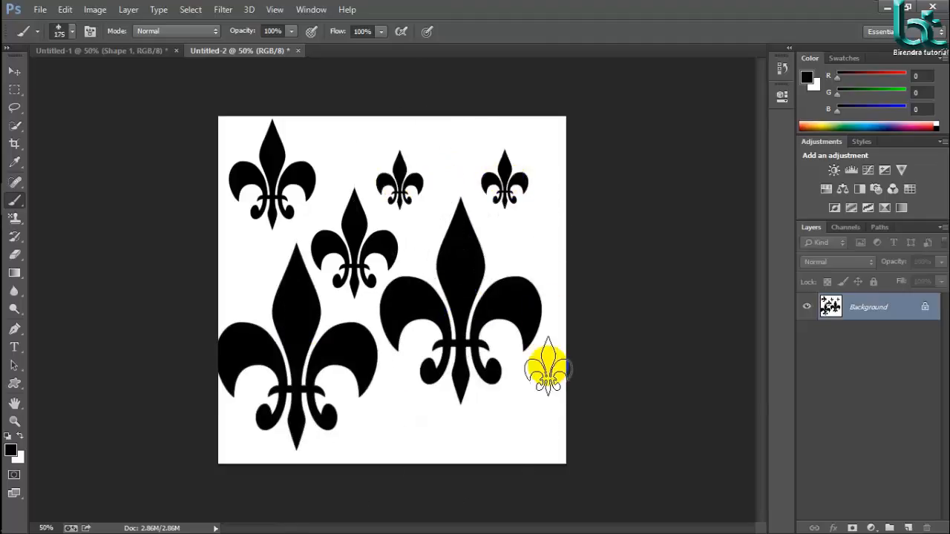